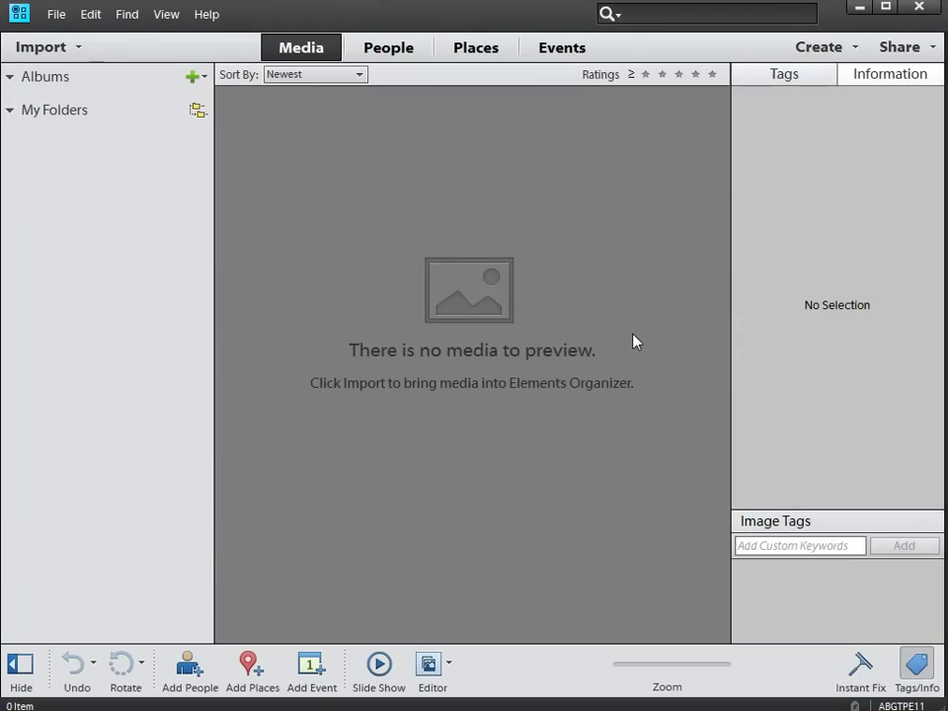
- Import photos from folders 010–014 and start tagging the firefighter's face with a person's name
click(76, 49)
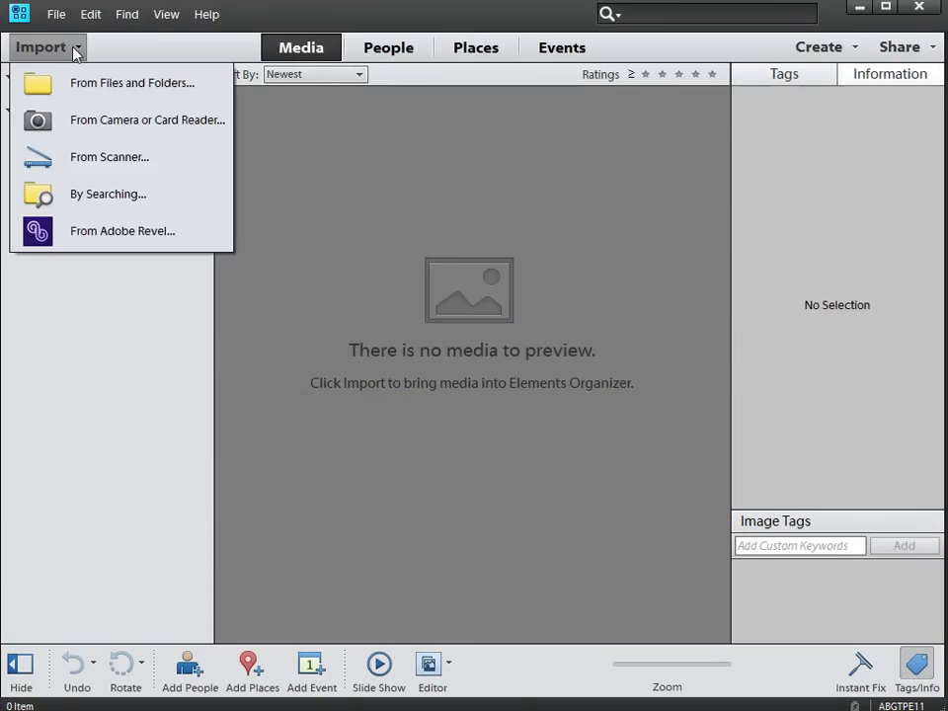
click(132, 83)
drag(338, 439, 192, 148)
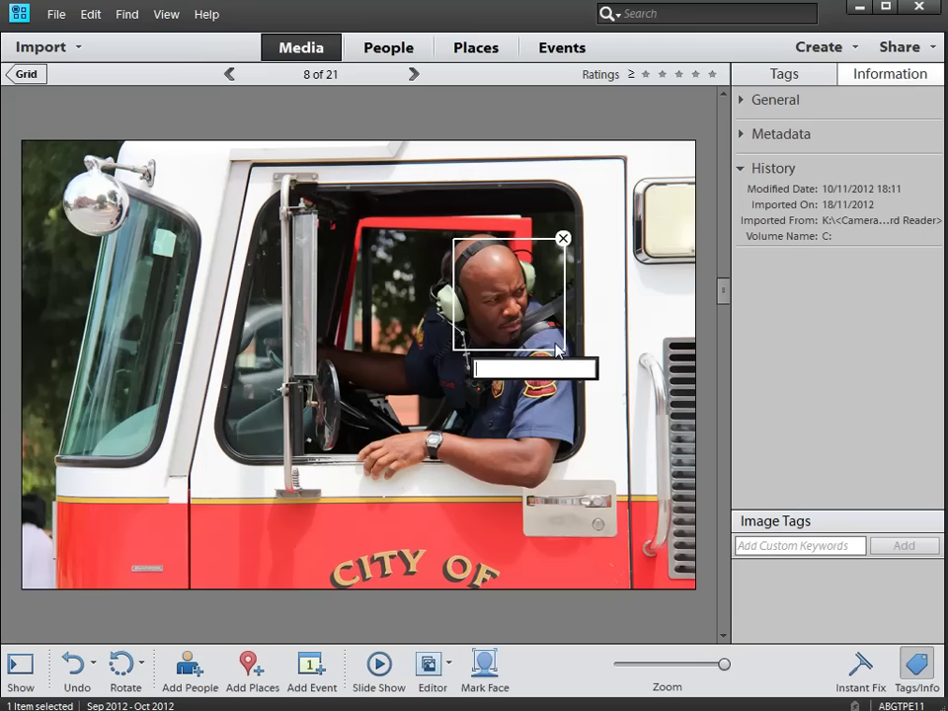
text(S)
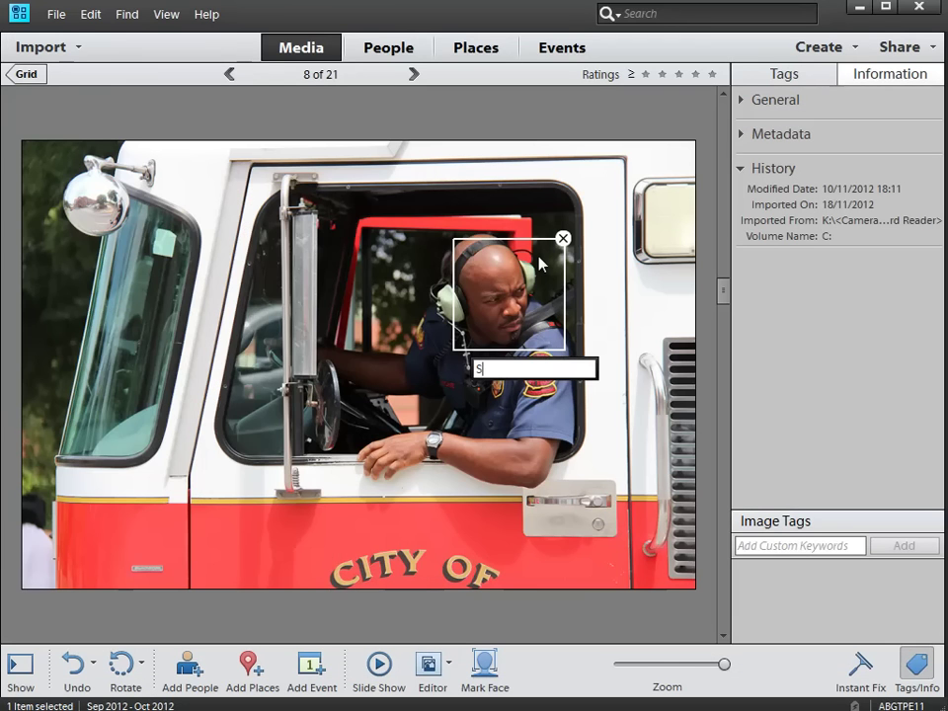
text(am)
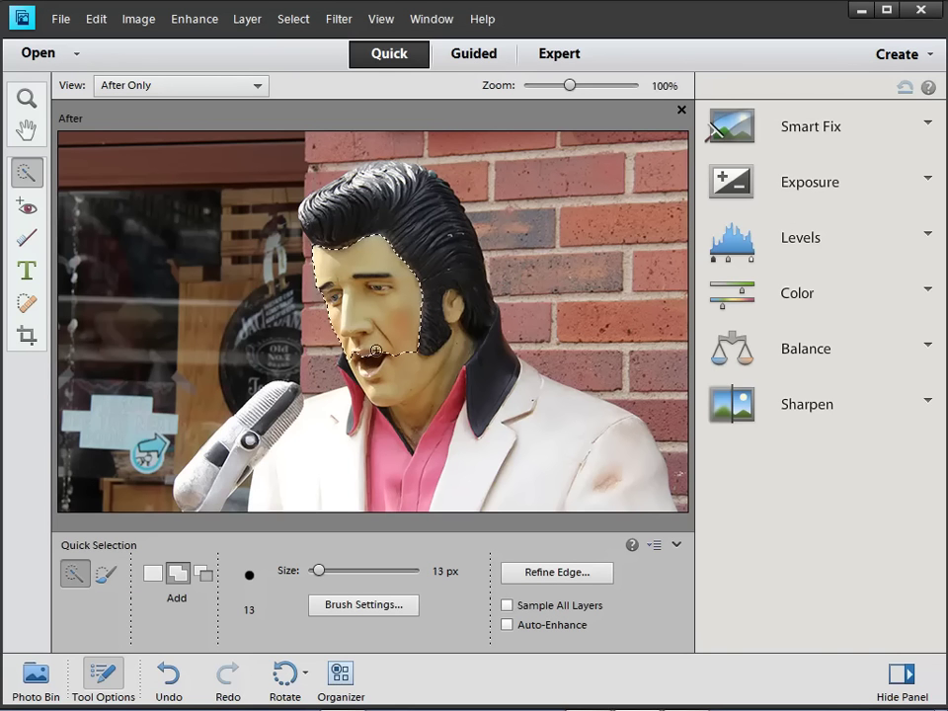
- Extend the statue's face selection over chin and neck and tint it strongly green
drag(375, 350, 416, 410)
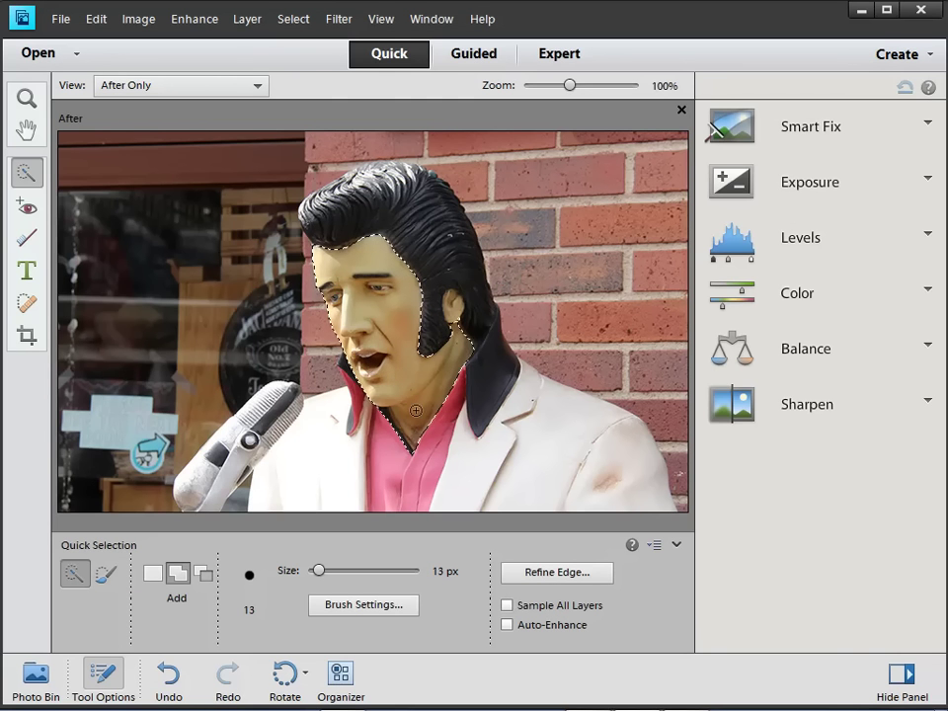
key(h)
click(806, 348)
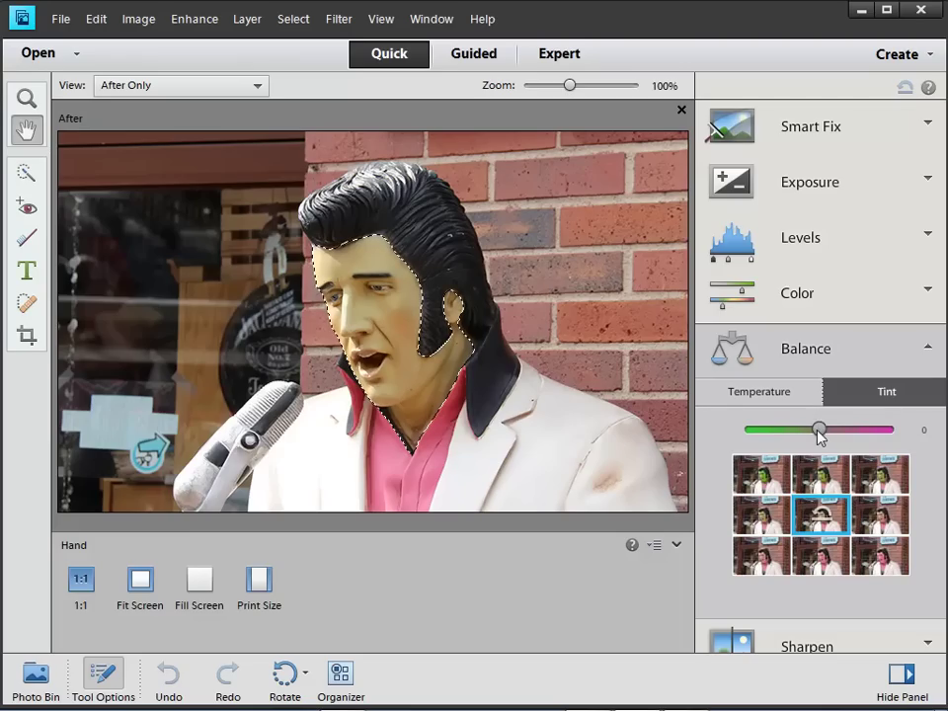
drag(818, 437, 774, 437)
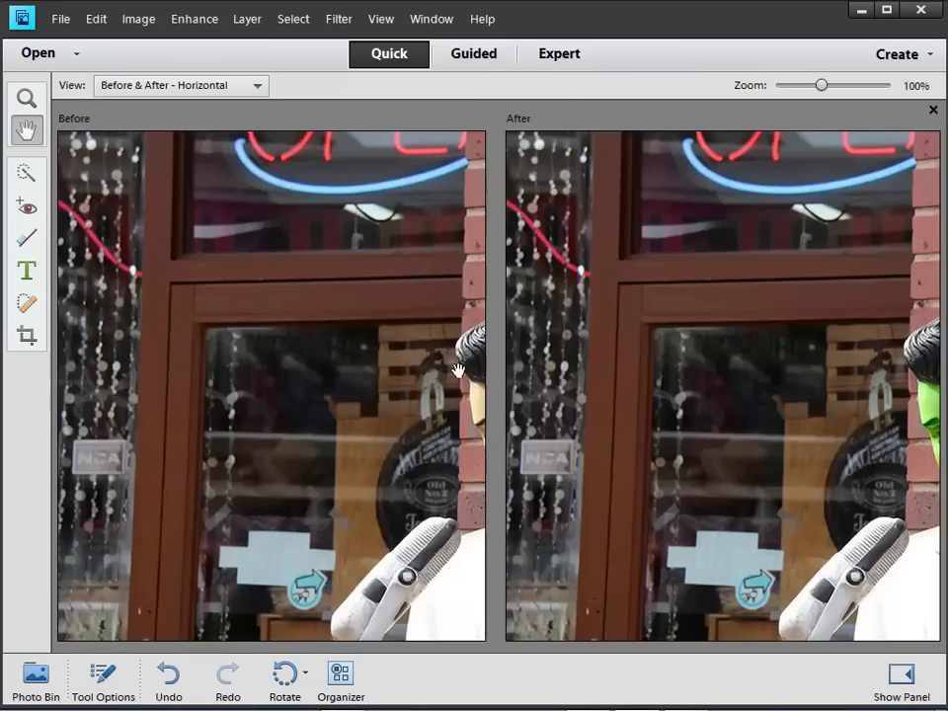
drag(457, 369, 193, 307)
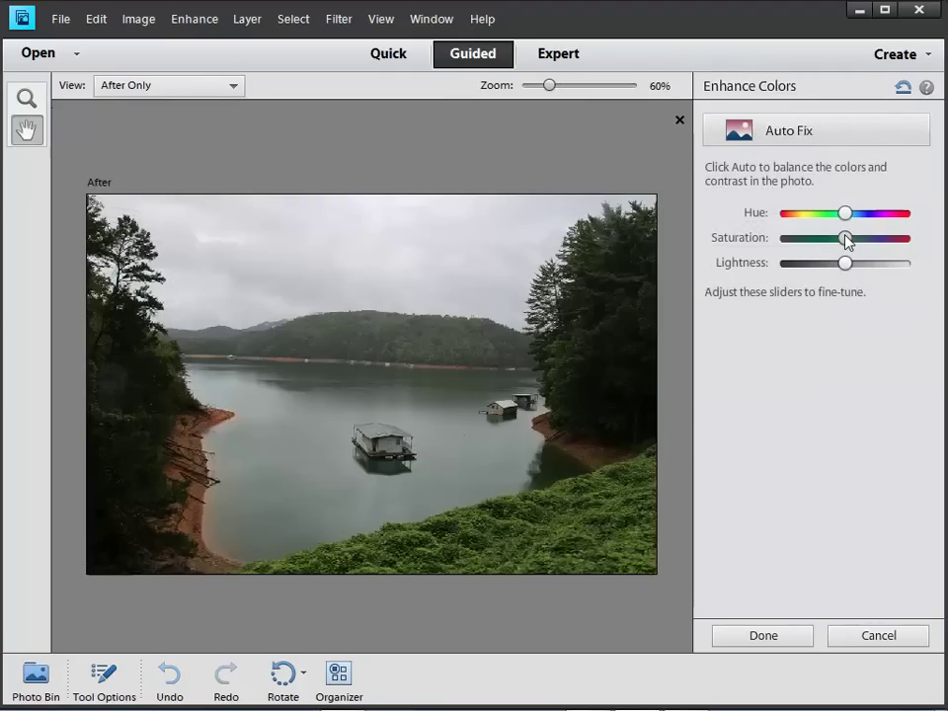
- Lower the lake photo's saturation, adjust its midtones, then share the selected photo to Facebook
drag(846, 241, 809, 242)
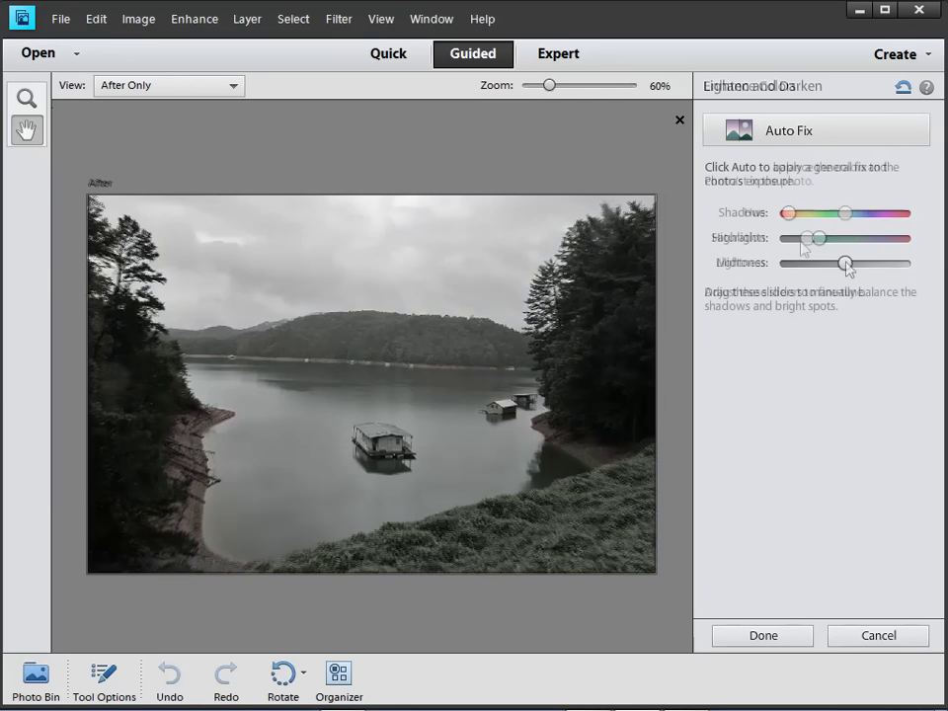
mouse_move(835, 267)
mouse_down()
mouse_move(800, 266)
mouse_move(904, 259)
mouse_move(800, 263)
mouse_move(884, 260)
mouse_move(823, 269)
mouse_up()
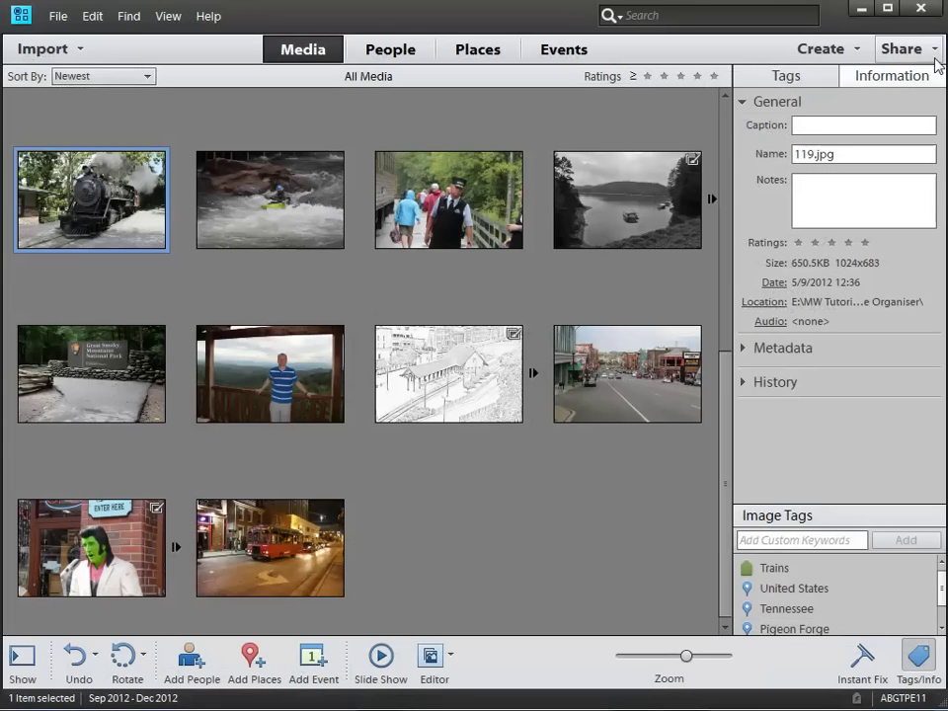
click(932, 50)
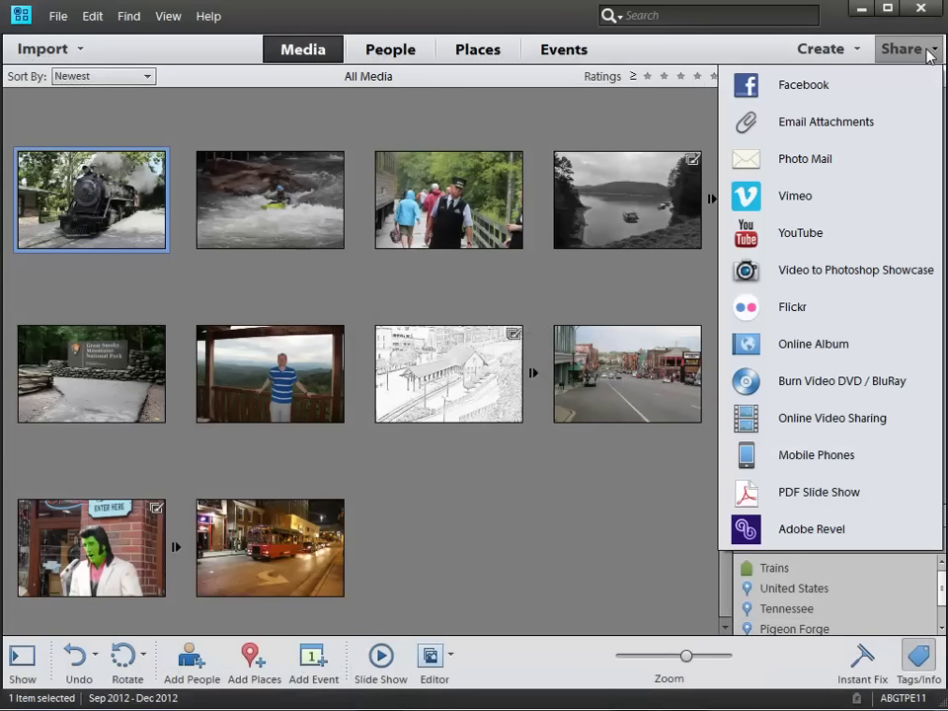
click(903, 87)
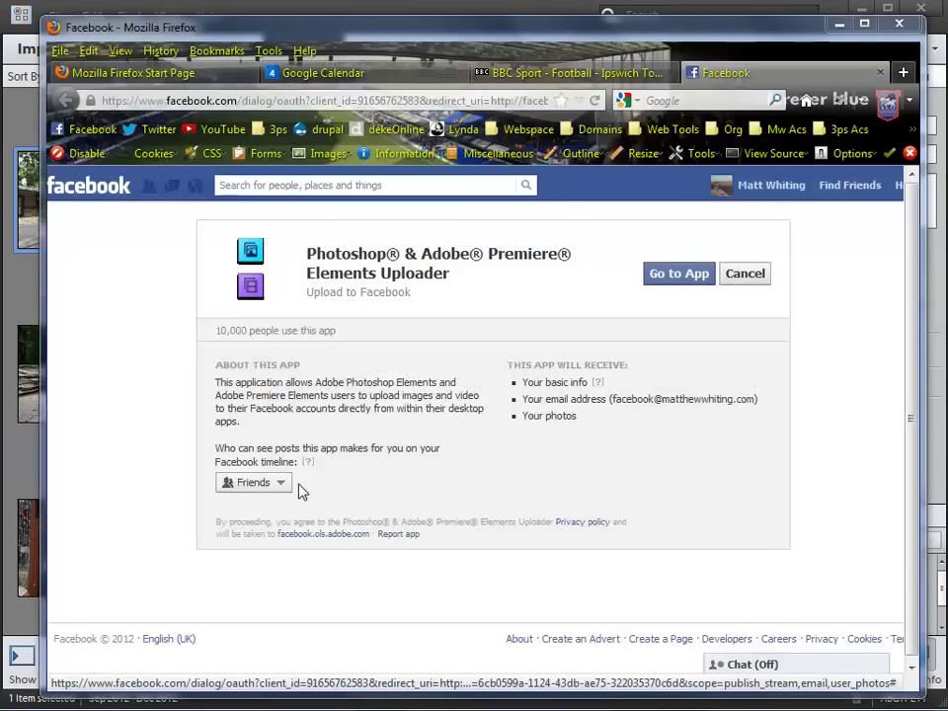
- Show the Friends audience choices for who sees the uploader app's Facebook posts
click(281, 483)
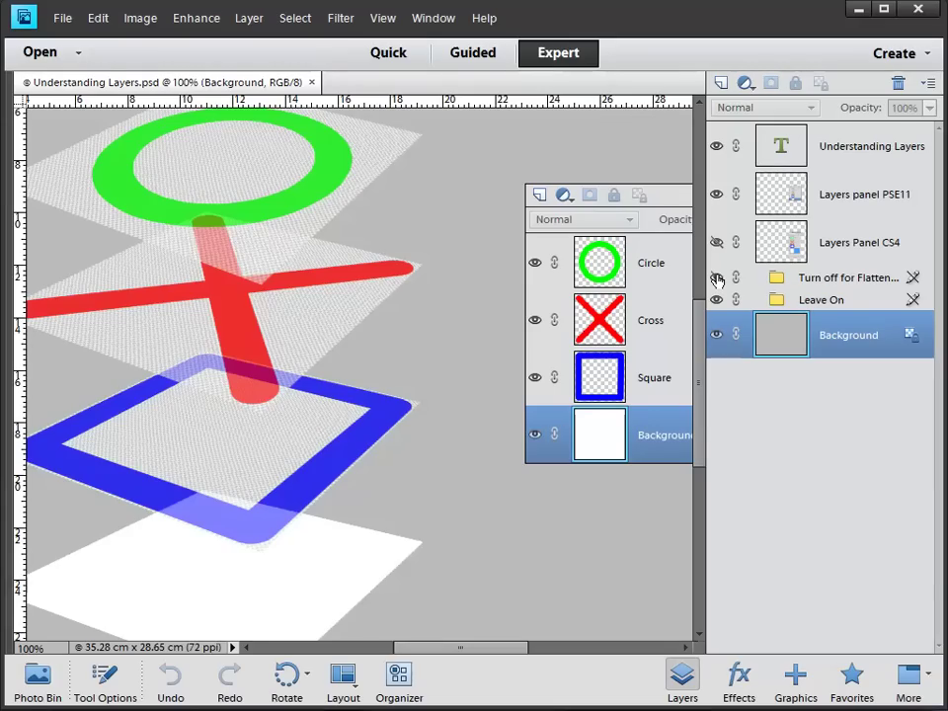
- Hide the layer group to leave the flat shapes image, then pick the Mobile & Devices preset size
click(717, 280)
click(716, 279)
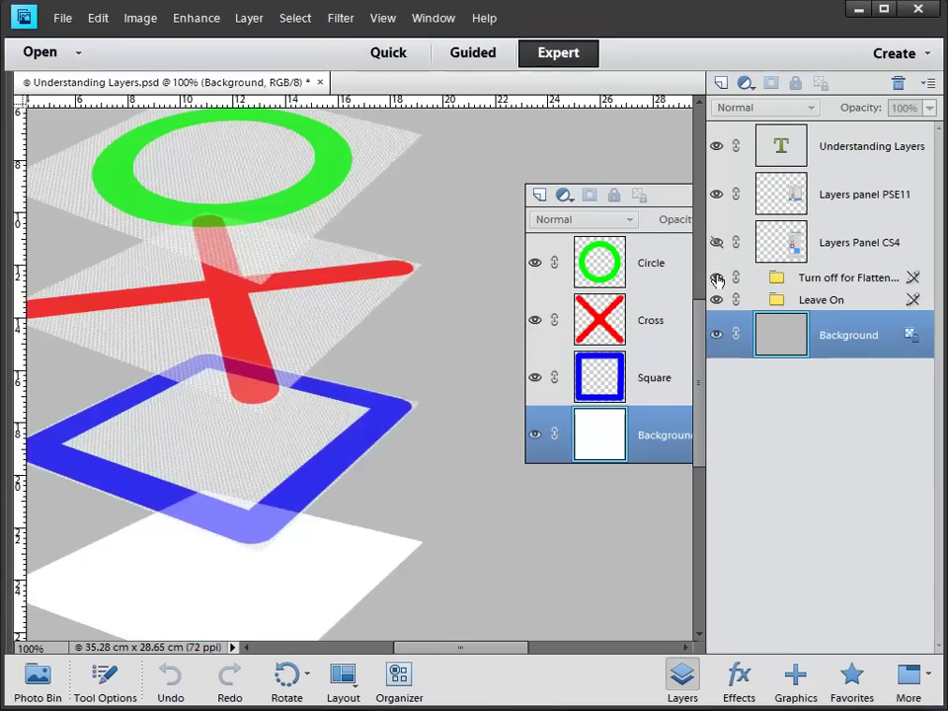
click(717, 280)
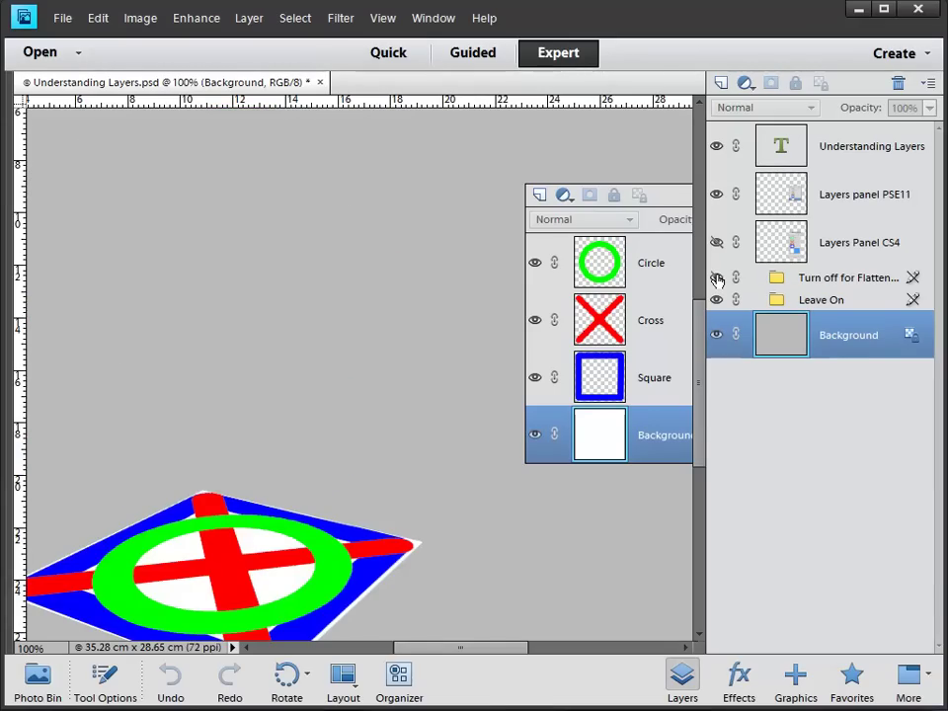
click(717, 279)
click(717, 280)
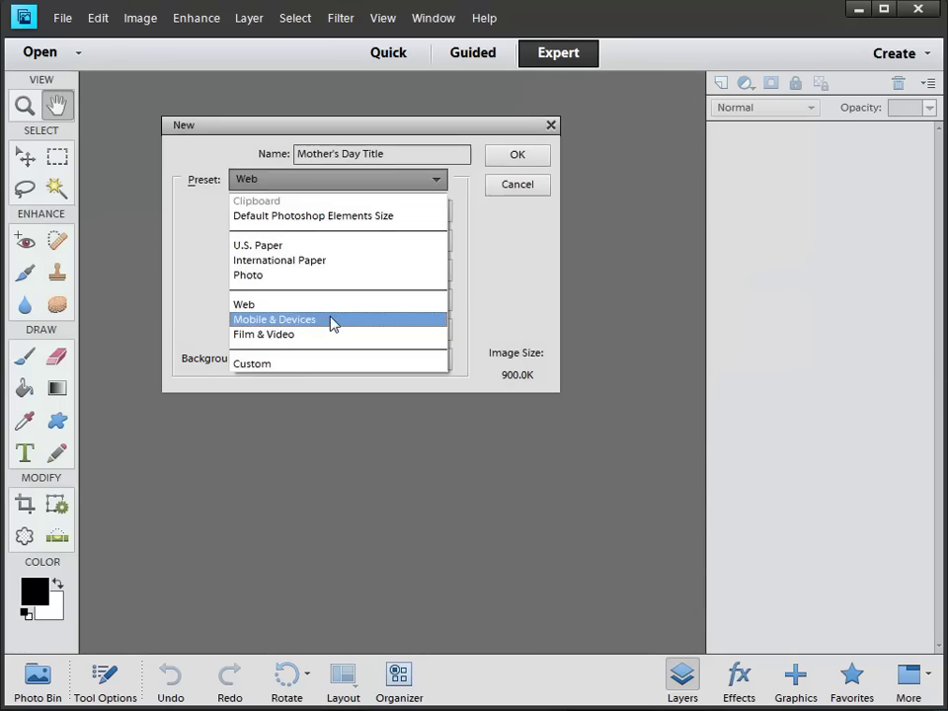
click(332, 321)
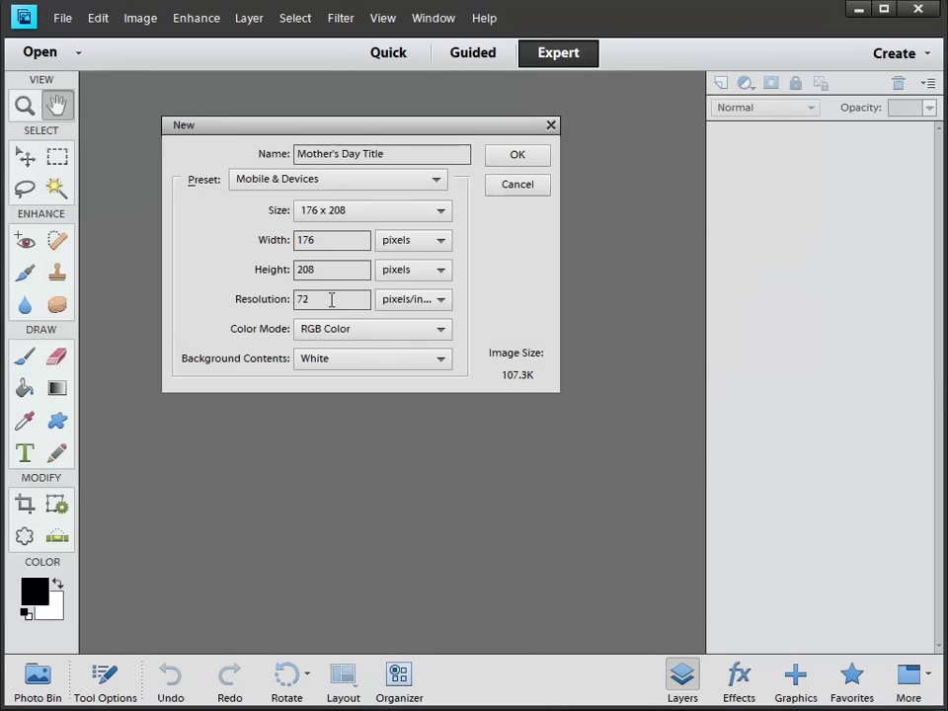
click(364, 211)
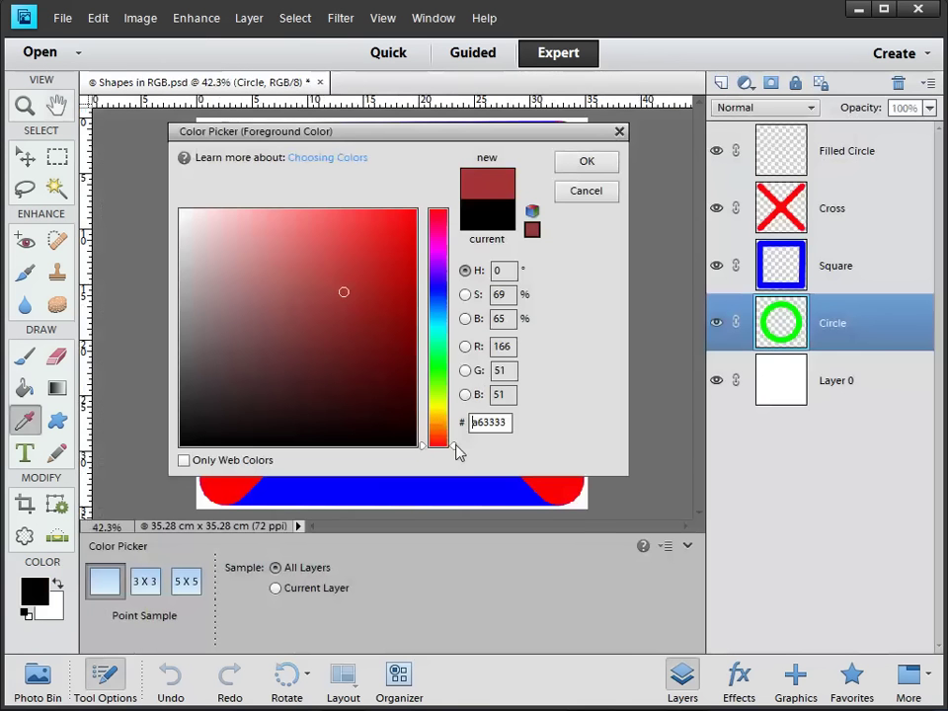
- Shift the foreground hue to olive, lighten the owl's shadows to 69%, and Auto Smart Fix the tracks
drag(457, 452, 457, 415)
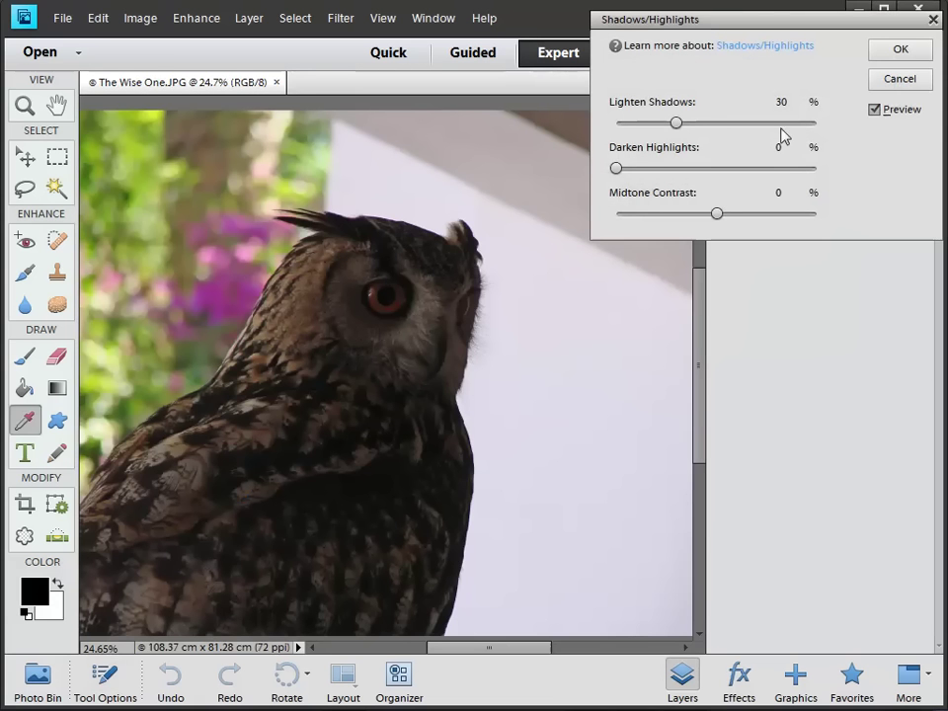
drag(675, 122, 808, 126)
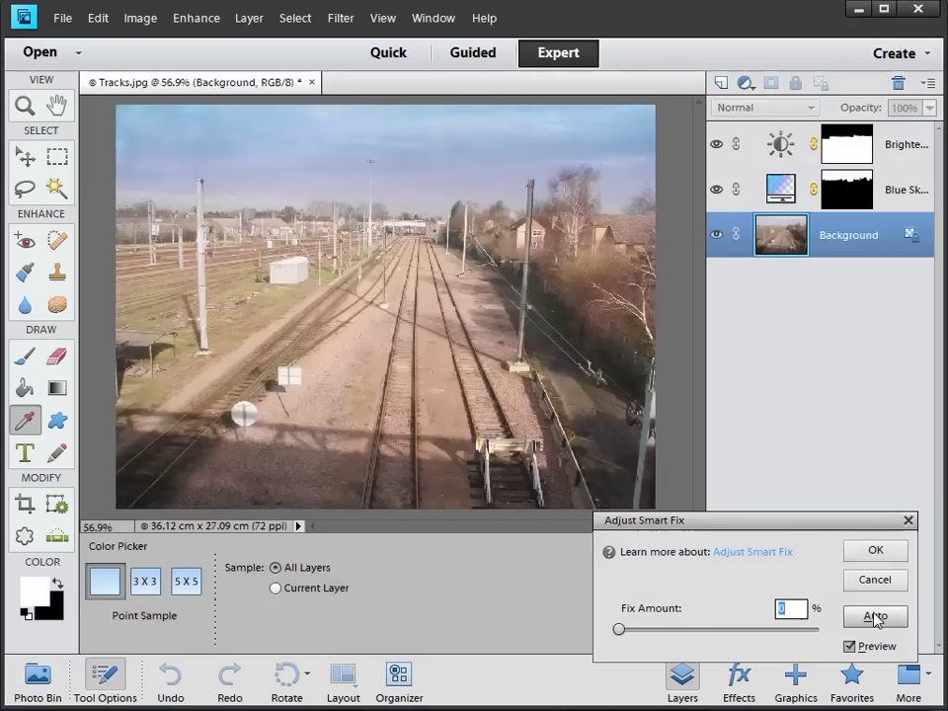
click(875, 618)
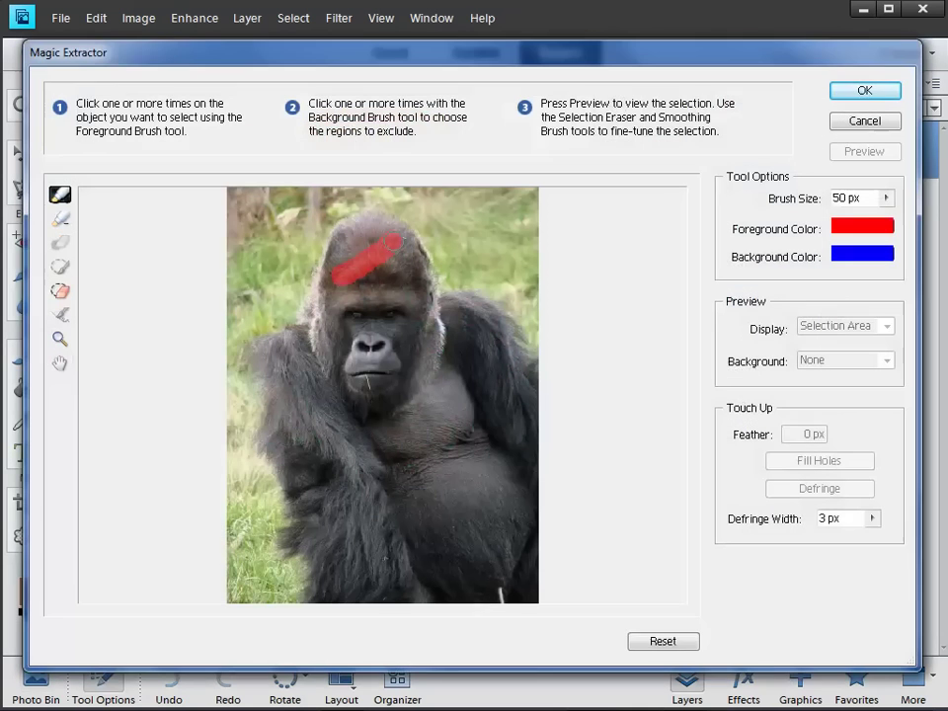
- Mark the gorilla's face, chest and right side as foreground in Magic Extractor
drag(297, 364, 420, 306)
mouse_move(488, 331)
mouse_down()
mouse_move(375, 406)
mouse_move(296, 435)
mouse_up()
drag(309, 502, 374, 499)
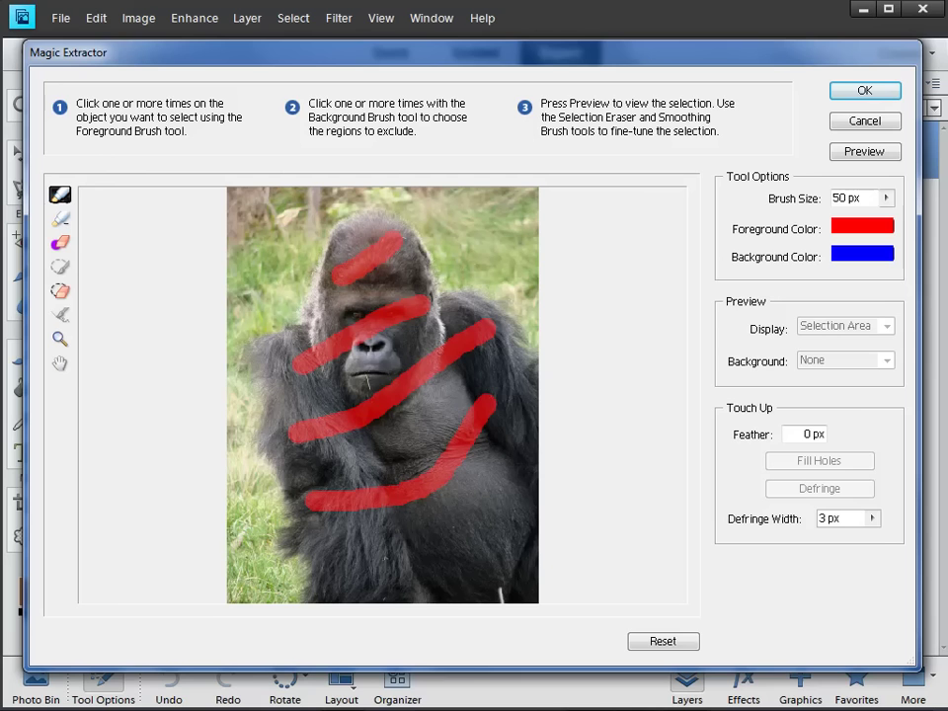
mouse_move(529, 434)
mouse_down()
mouse_move(499, 527)
mouse_move(445, 552)
mouse_up()
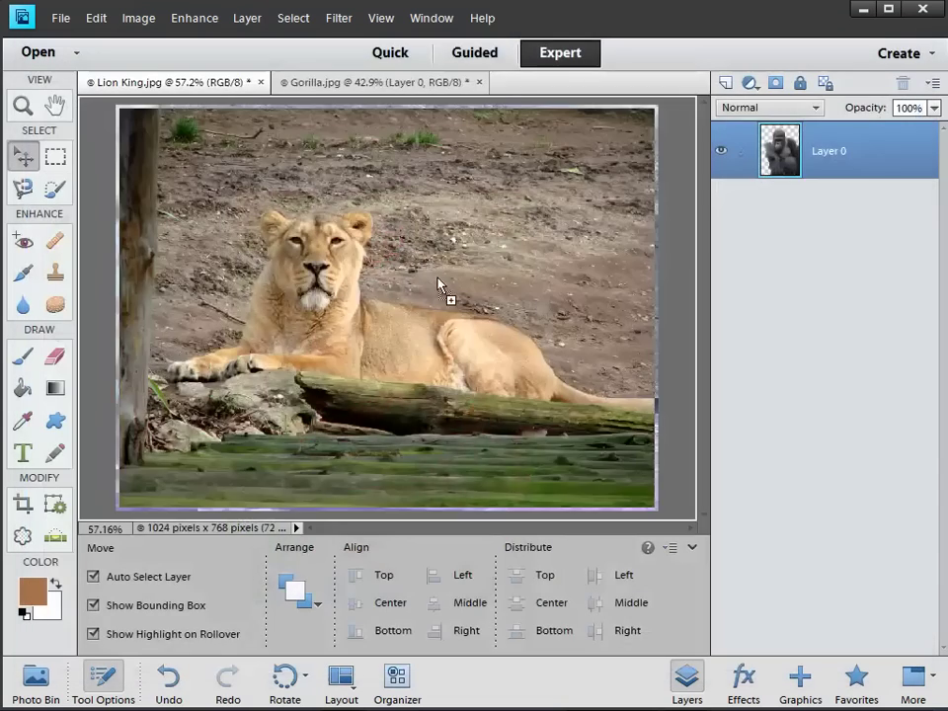
- Place the extracted gorilla into the lion photo and shrink it to about half size
drag(439, 286, 450, 296)
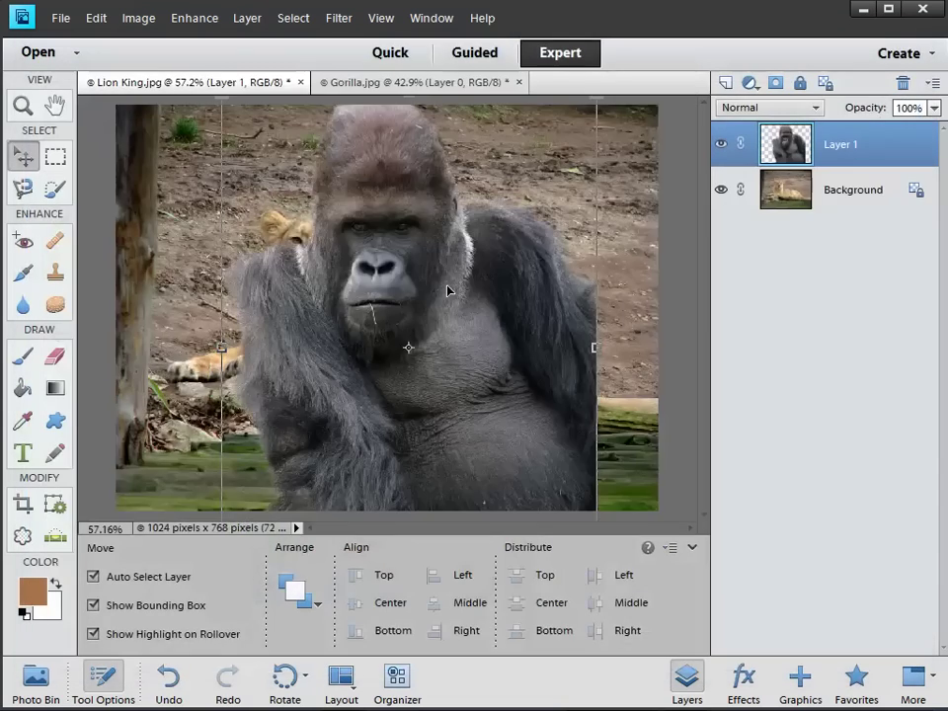
key(ctrl+minus)
key(ctrl+minus)
drag(506, 170, 378, 319)
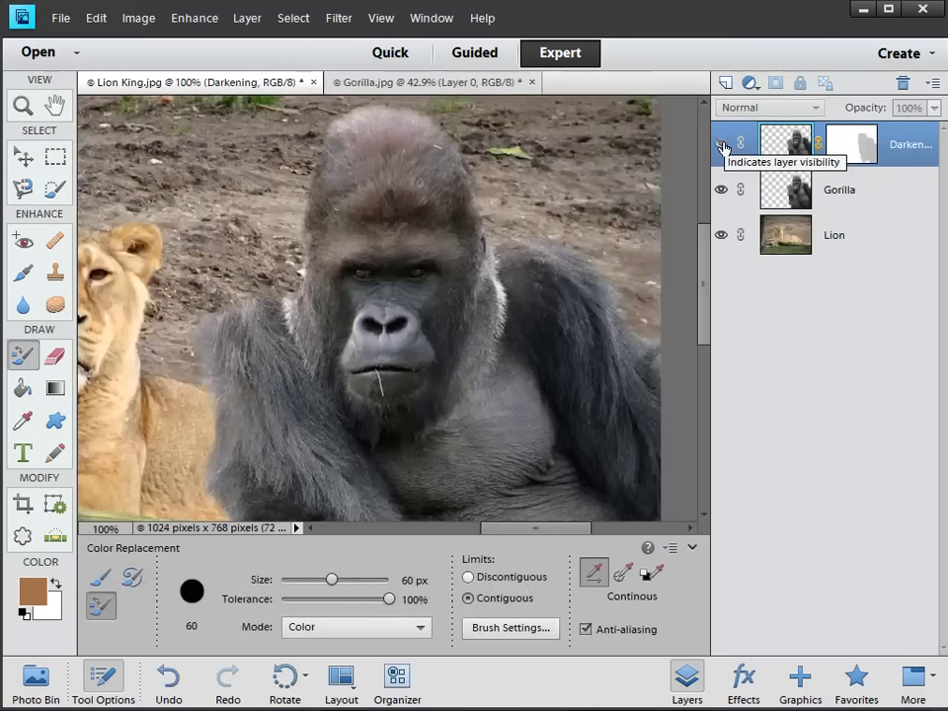
- Compare the Darkening layer on and off, then heal the grass stalk below the gorilla's lip
click(723, 145)
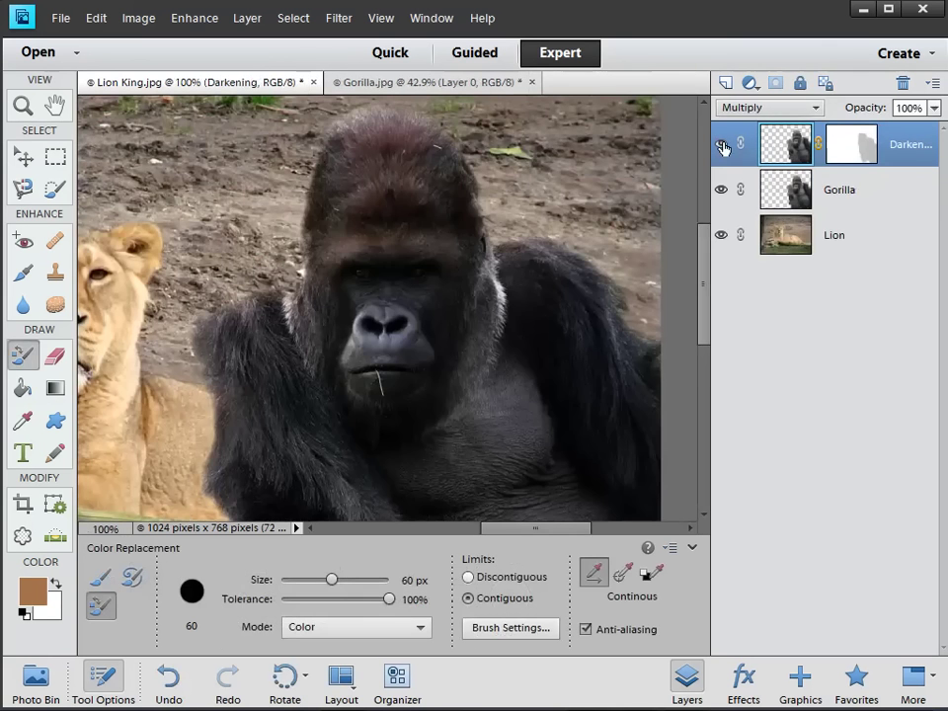
click(723, 145)
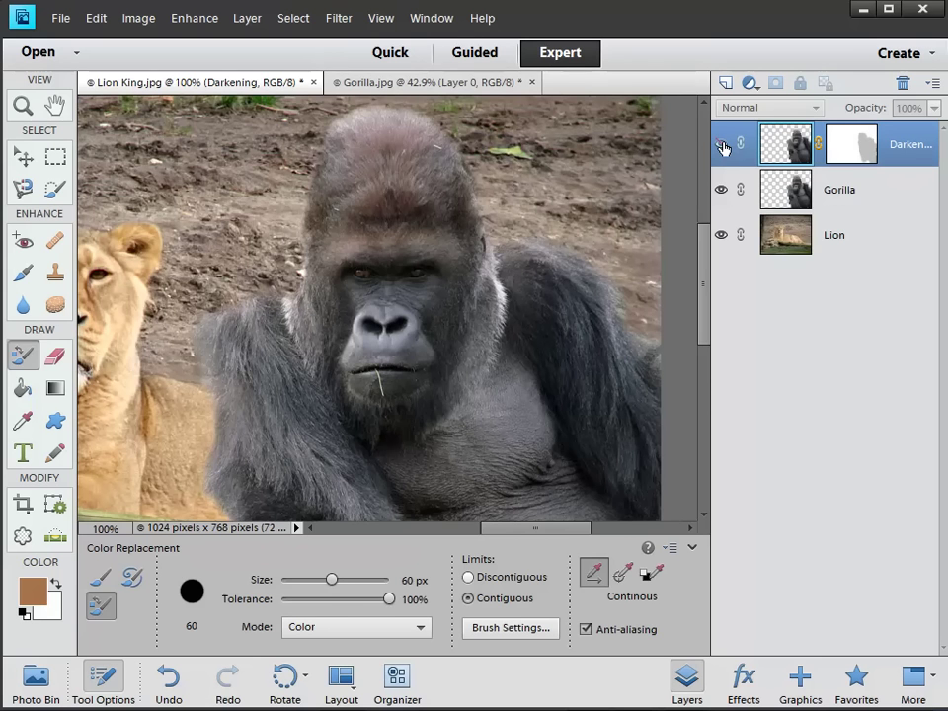
click(723, 145)
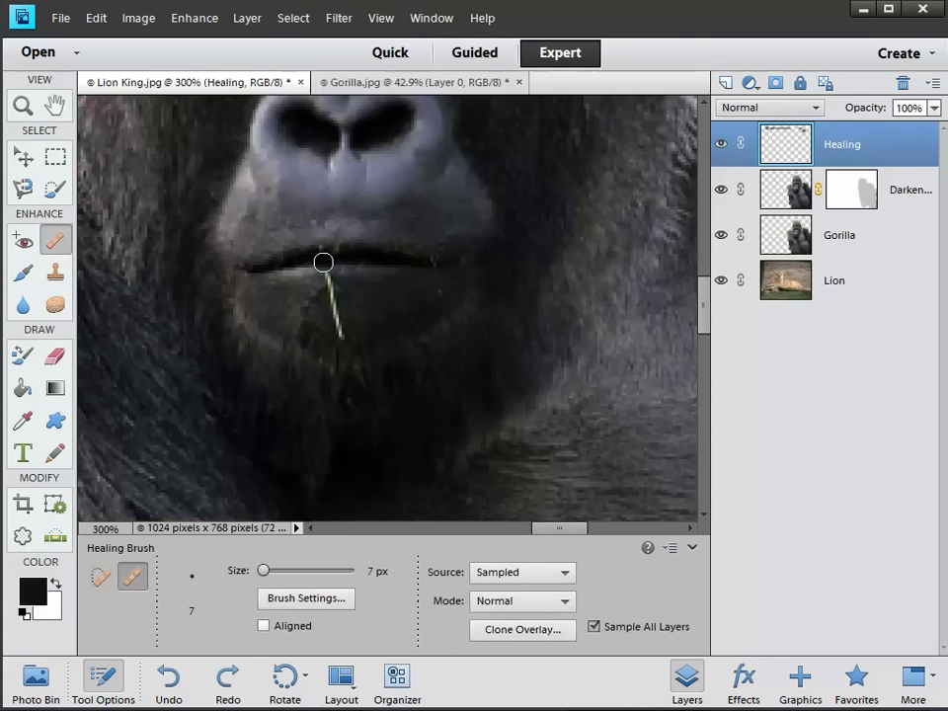
drag(324, 262, 343, 334)
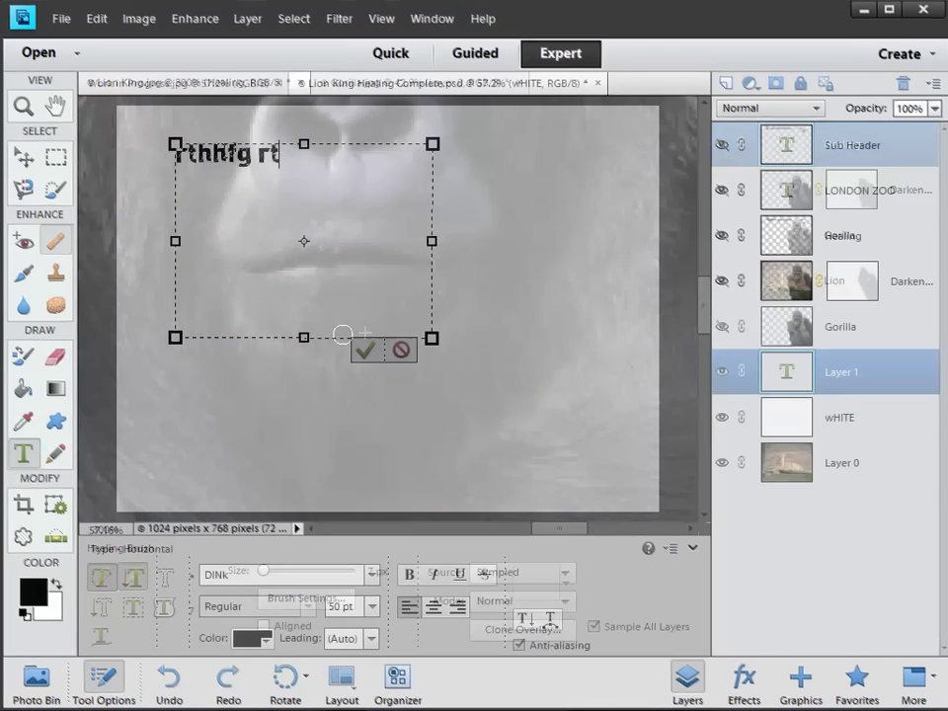
- Enter the text 'hrtyrtyyr yrt yrty' and draw the wavy Flag shape across the poster's top
text(hrtyrtyyr)
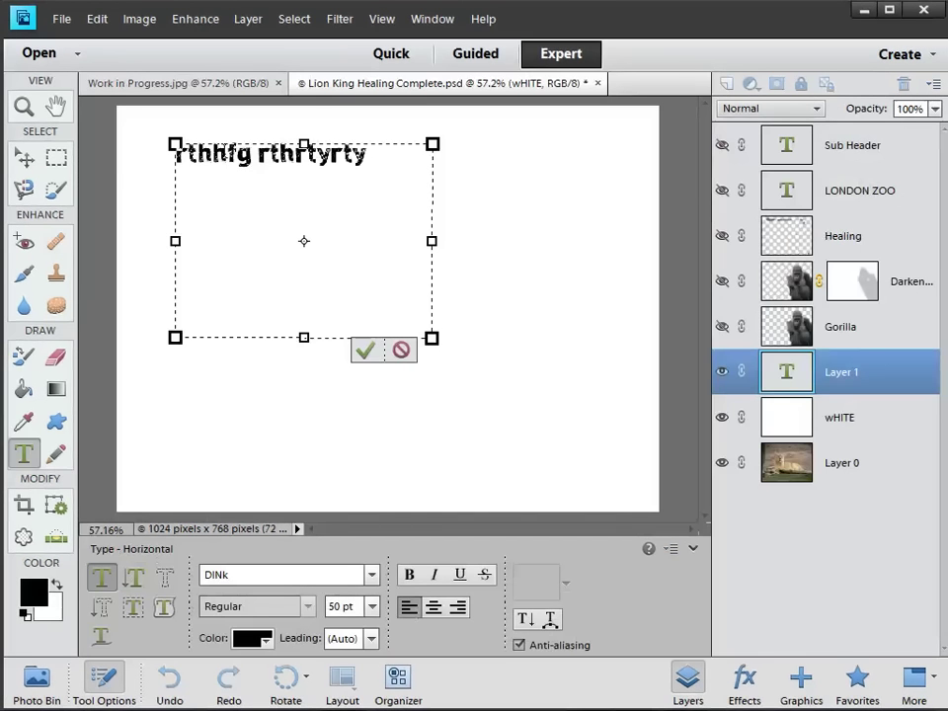
text( yrt yrty)
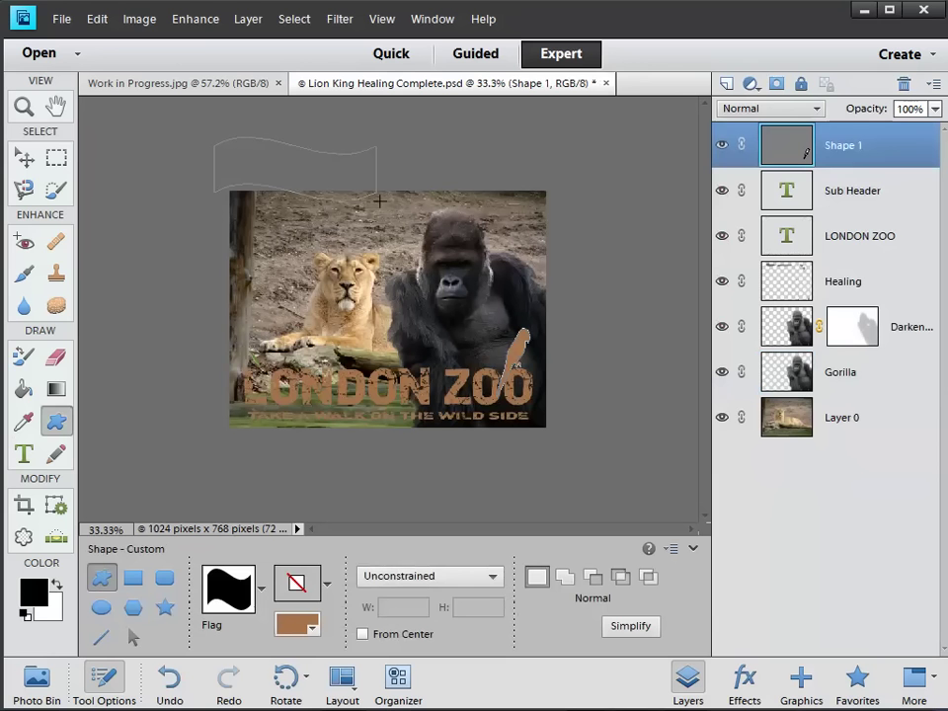
drag(565, 226, 571, 228)
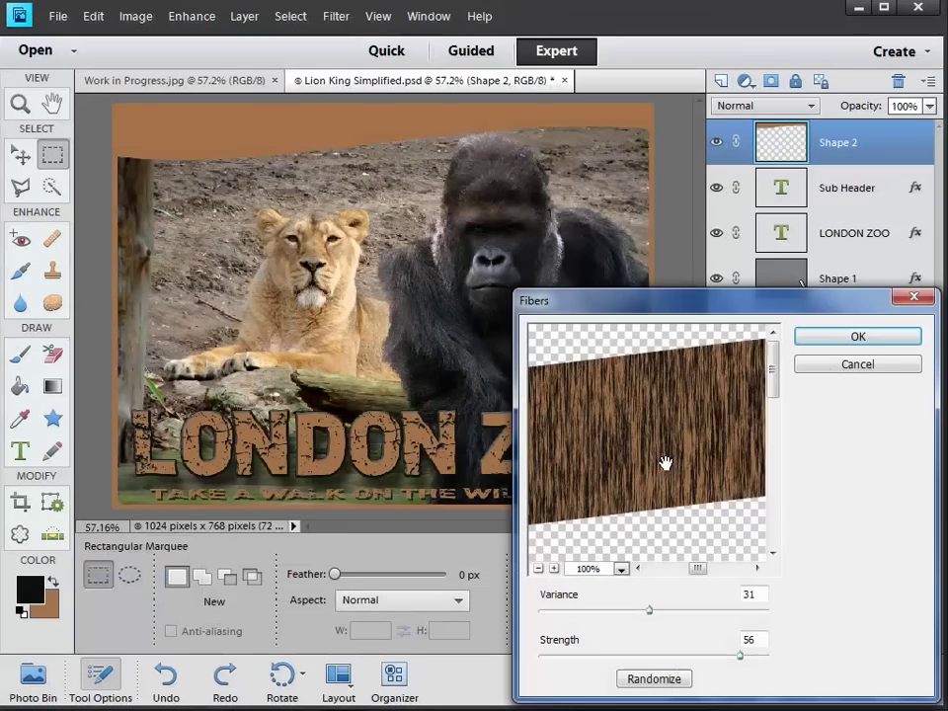
- Set the banner's Fibers Variance to 23, then raise the Lens Blur radius on the lion photo to 22
drag(662, 461, 644, 434)
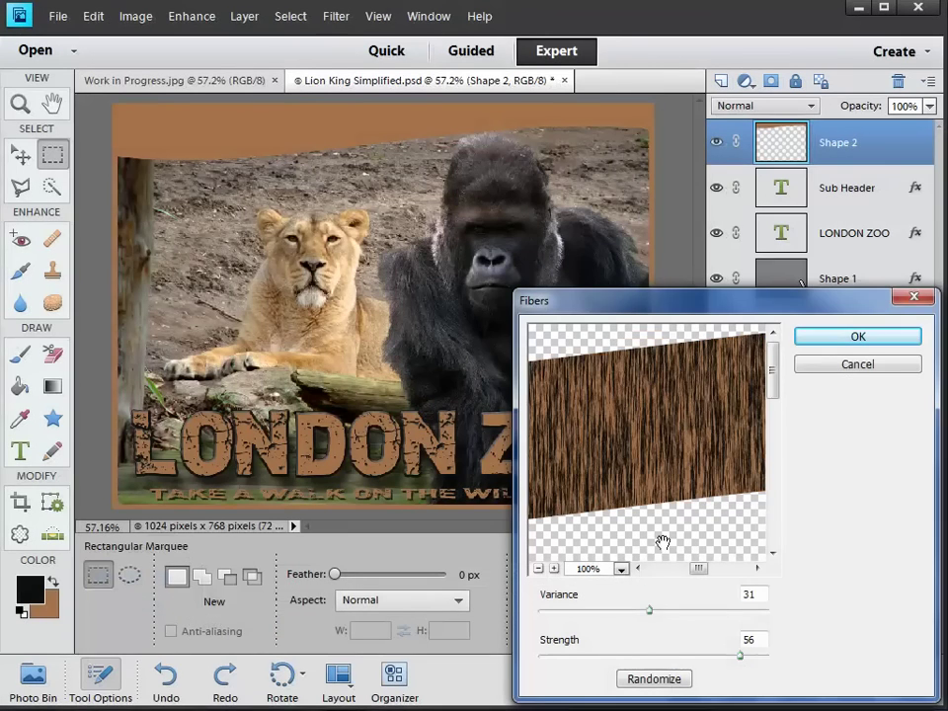
double_click(748, 594)
text(23)
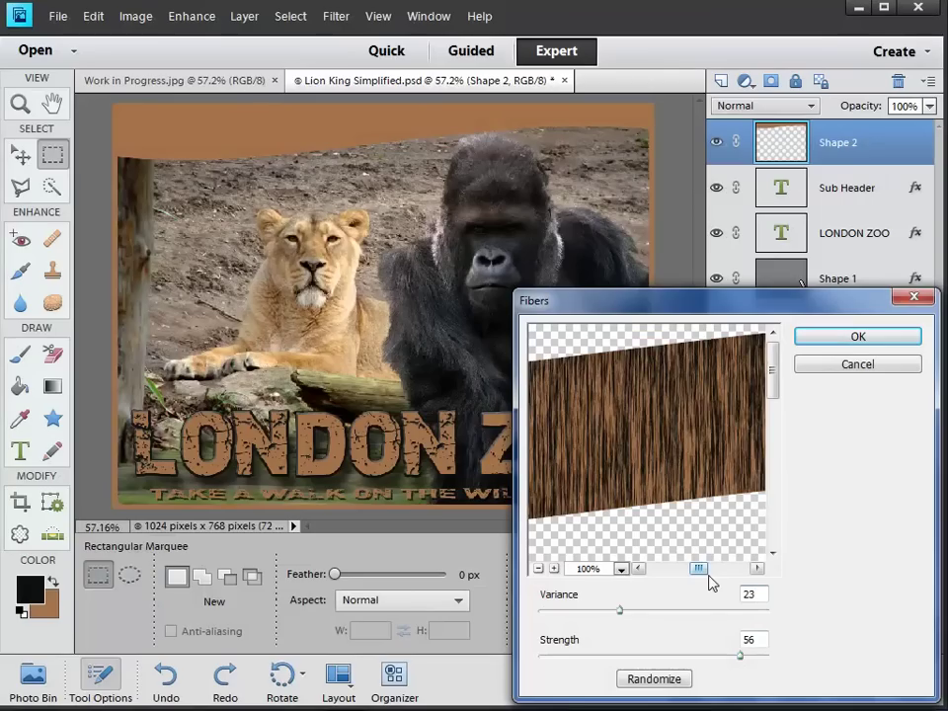
key(Tab)
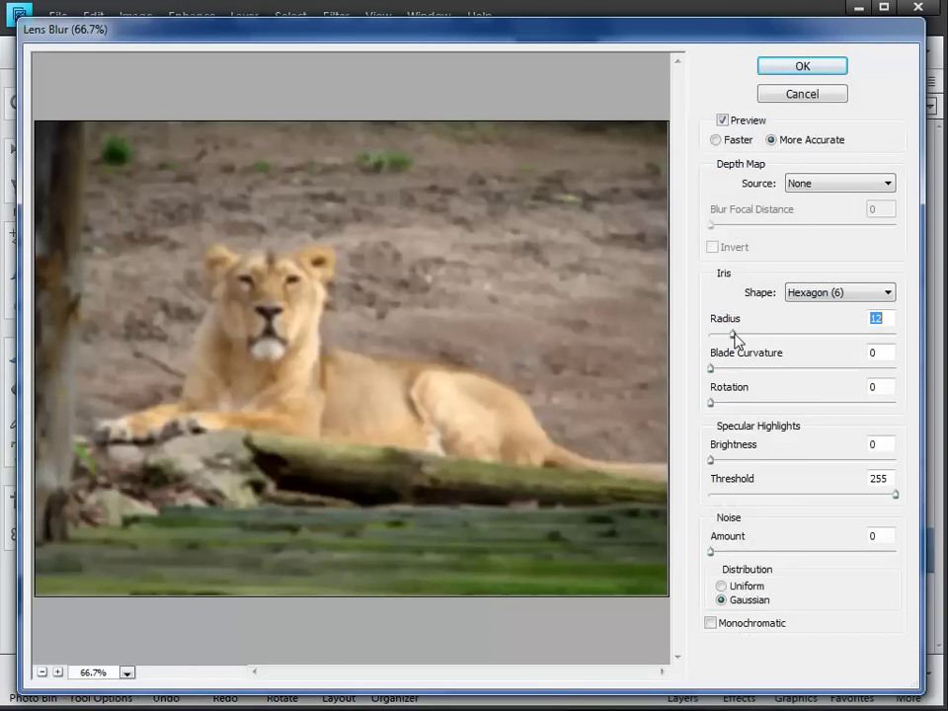
drag(735, 337, 777, 339)
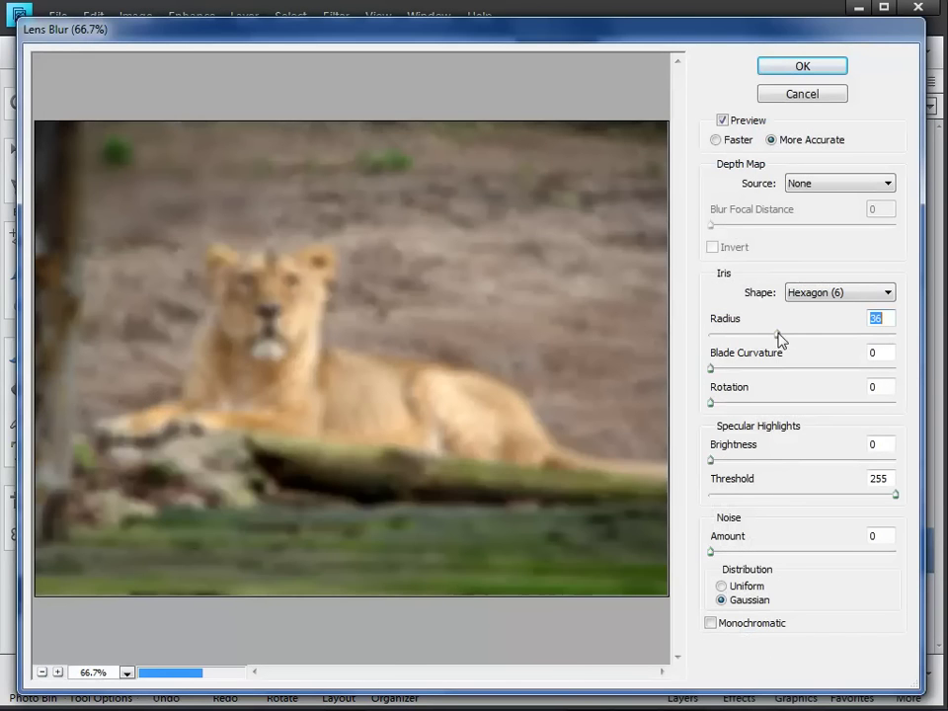